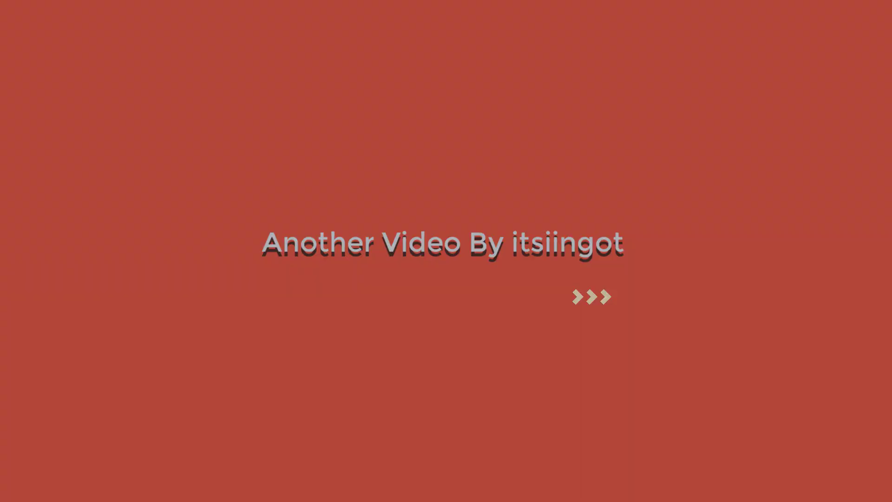
Step: Type the welcome intro on redeeming a Google Play card, then 'First, go to play.google.com.'
{"action": "type", "text": "Hel"}
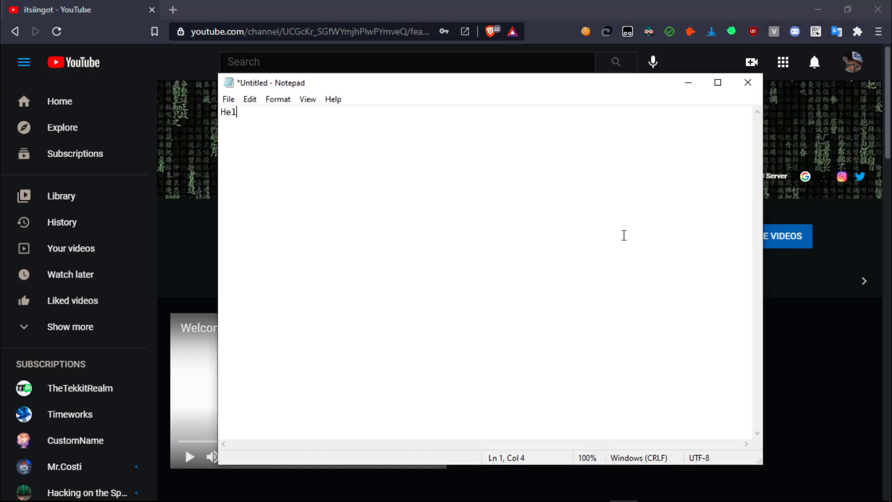
{"action": "type", "text": "lo and welcome t"}
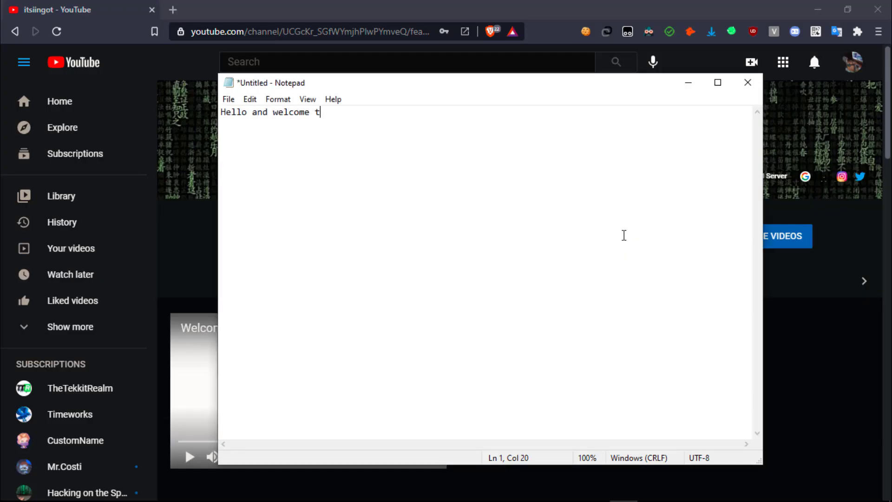
{"action": "type", "text": "o this video"}
{"action": "type", "text": "! Today"}
{"action": "type", "text": " I am g"}
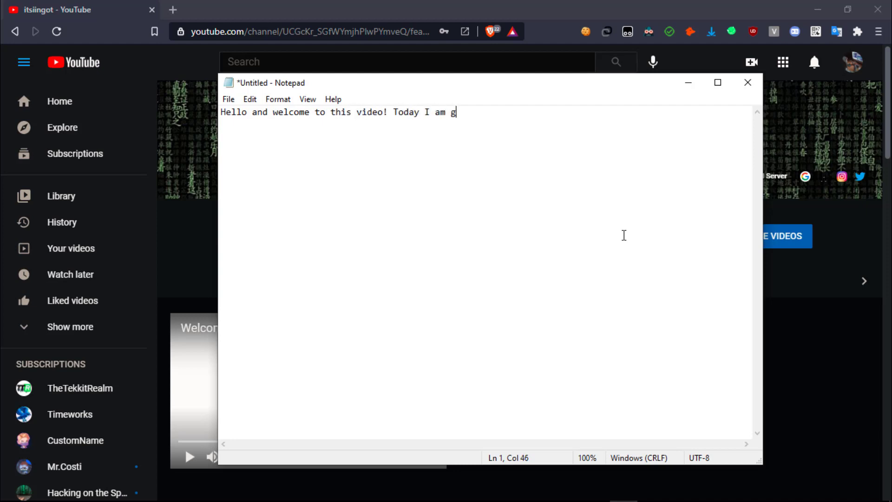
{"action": "type", "text": "oing to show you"}
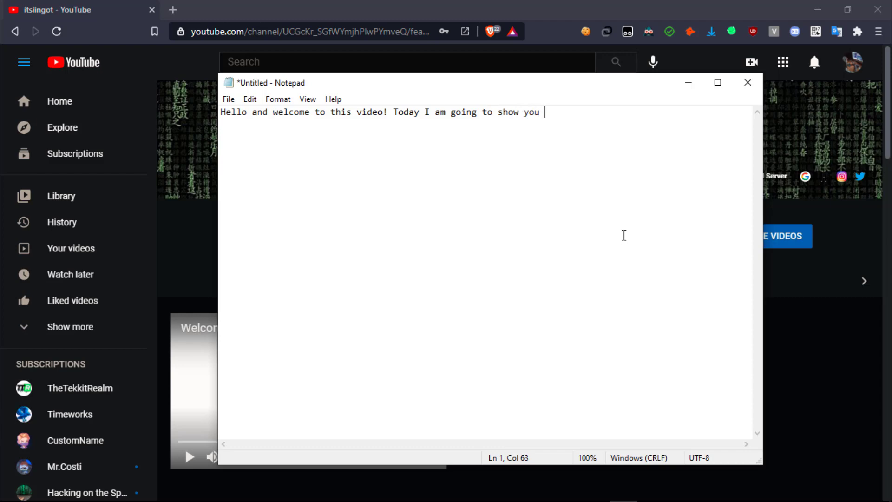
{"action": "type", "text": "how you canr ed"}
{"action": "type", "text": " redeem"}
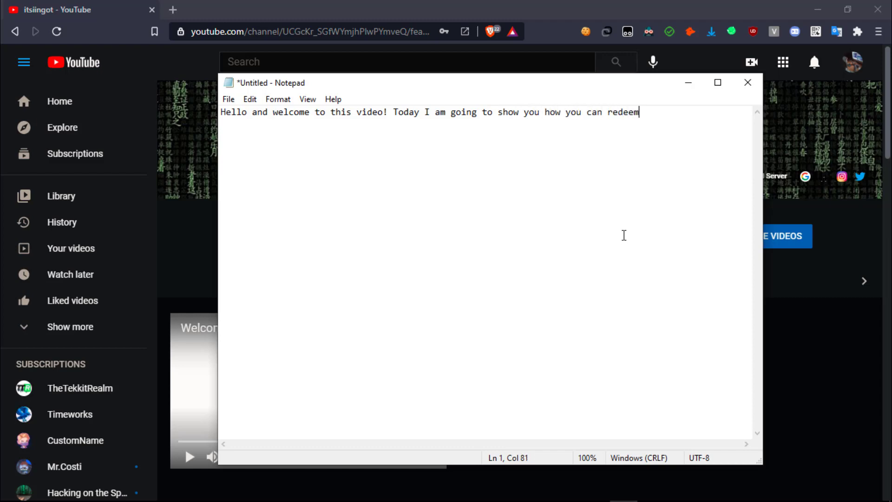
{"action": "type", "text": "Goo"}
{"action": "type", "text": "g"}
{"action": "type", "text": "le Pla"}
{"action": "type", "text": "y card"}
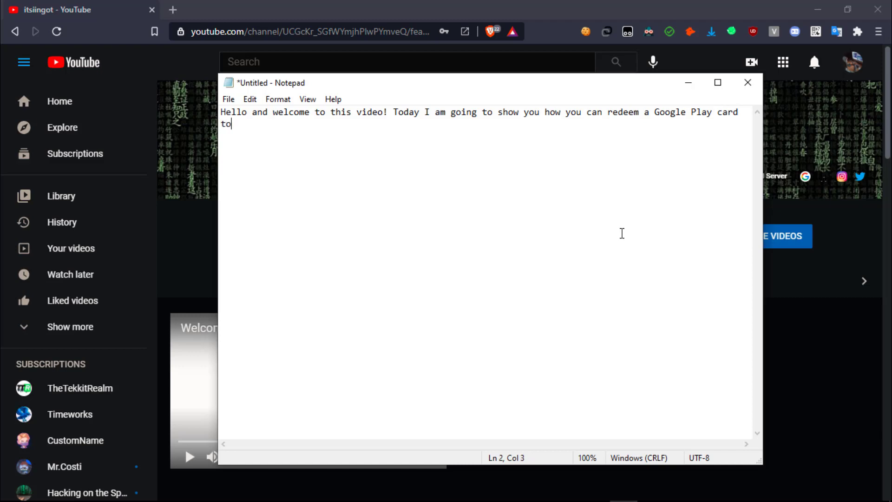
{"action": "type", "text": "joi"}
{"action": "type", "text": "n"}
{"action": "type", "text": "You"}
{"action": "type", "text": "tube channel or to"}
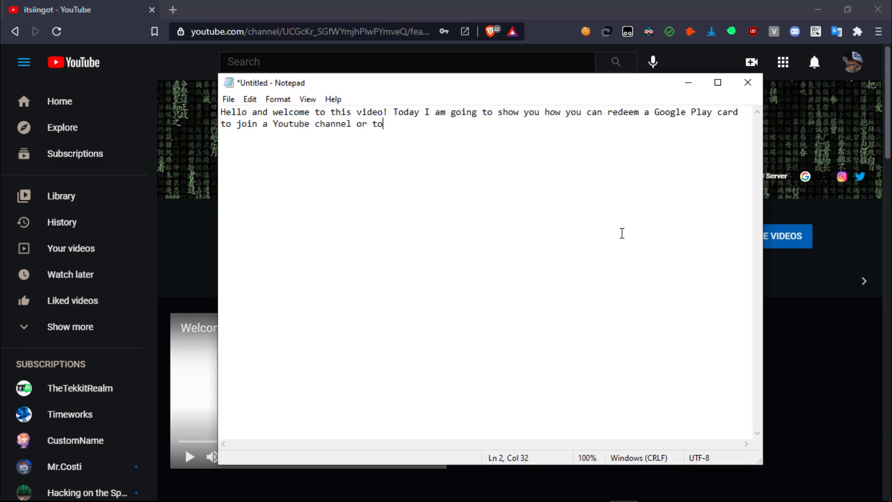
{"action": "type", "text": " become a "}
{"action": "type", "text": "member of"}
{"action": "type", "text": " a youtu"}
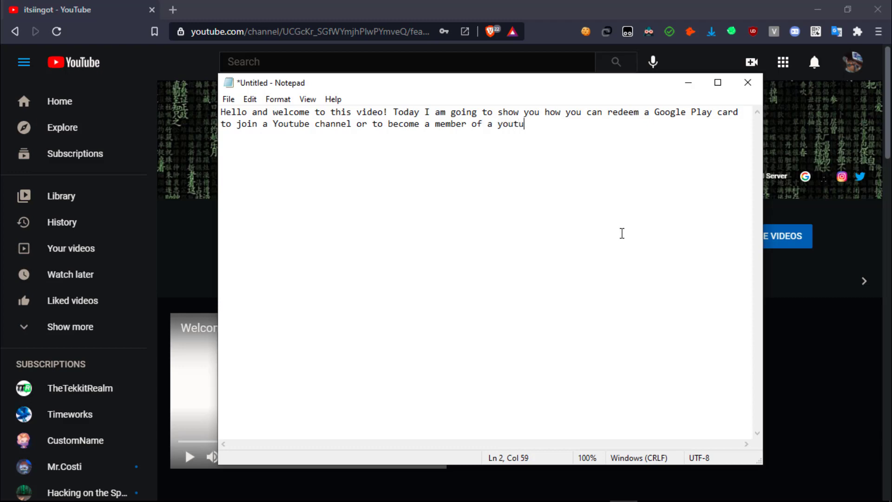
{"action": "type", "text": "be channe"}
{"action": "type", "text": "l by usi"}
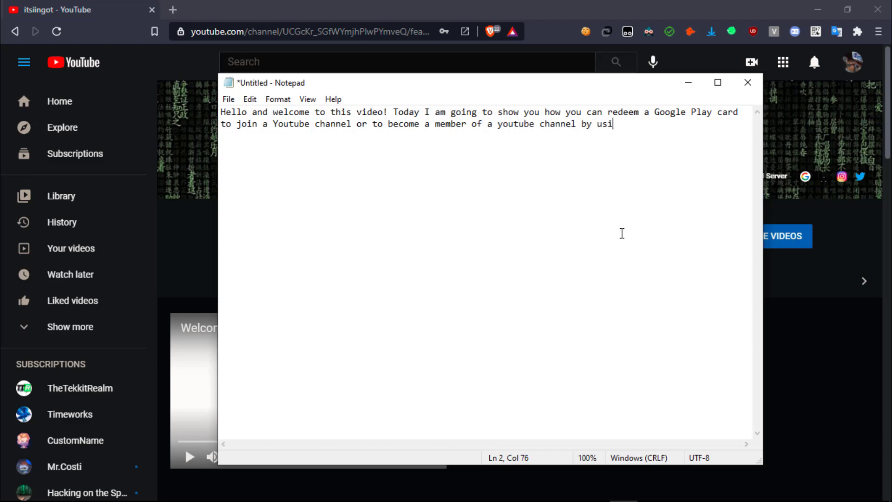
{"action": "type", "text": "ng the "}
{"action": "type", "text": "join"}
{"action": "type", "text": "button that "}
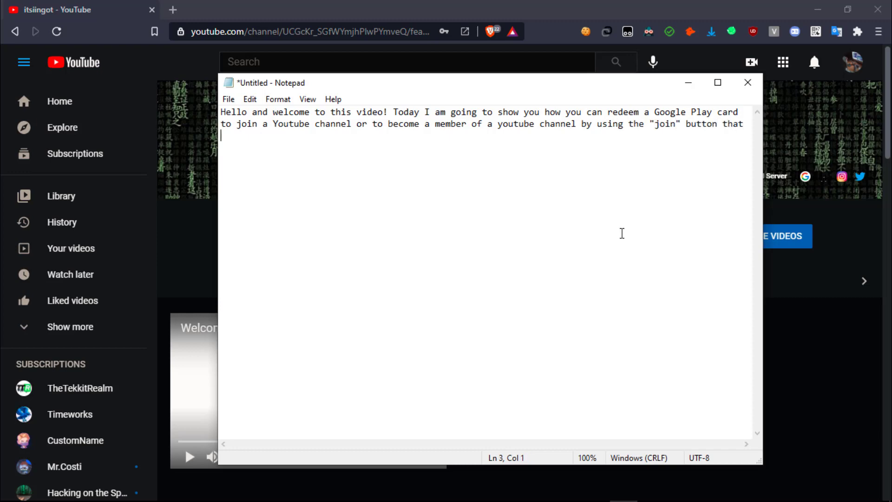
{"action": "type", "text": "is "}
{"action": "type", "text": "next to"}
{"action": "type", "text": " the "}
{"action": "type", "text": "\"subsc"}
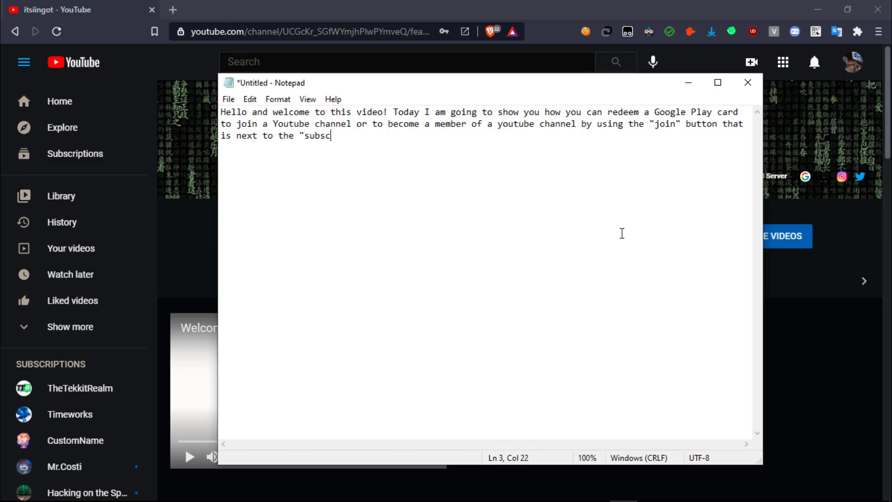
{"action": "type", "text": "ribe"}
{"action": "type", "text": "\" button"}
{"action": "type", "text": "ir"}
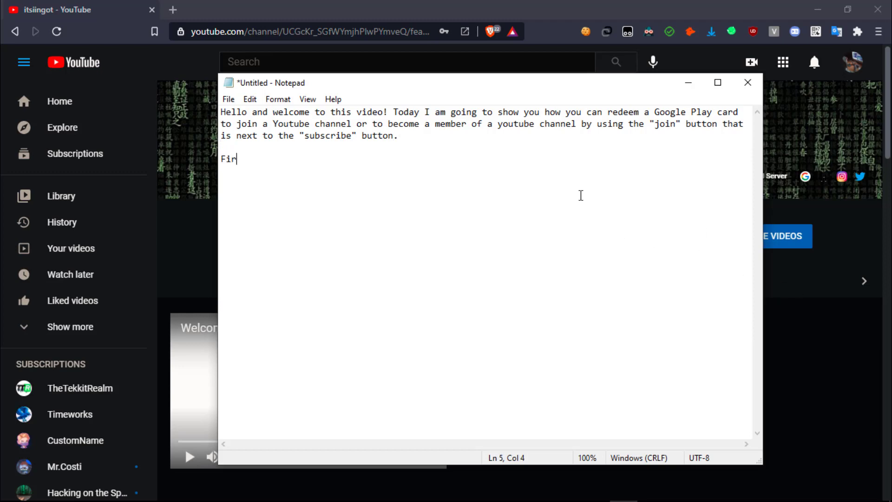
{"action": "type", "text": "t, go to"}
{"action": "type", "text": " play.googl"}
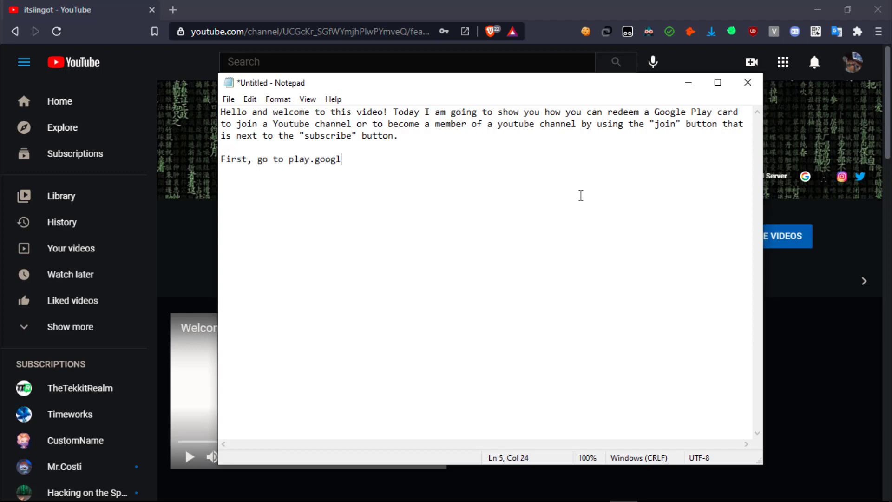
{"action": "type", "text": "e"}
{"action": "key", "text": "BackSpace"}
{"action": "type", "text": ".com"}
{"action": "type", "text": "/"}
{"action": "key", "text": "Return"}
{"action": "key", "text": "Return"}
Step: Load play.google.com in a new browser tab, open its Redeem code dialog, and return to Notepad
{"action": "left_click", "coordinate": [203, 13]}
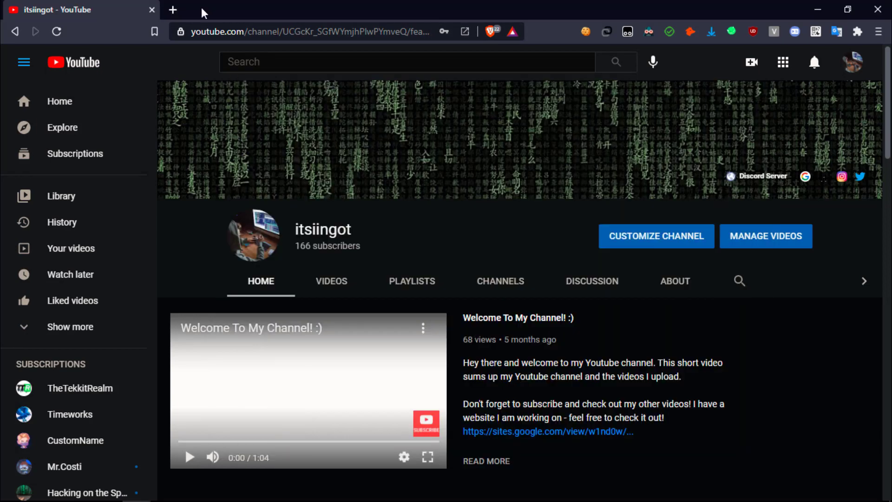
{"action": "left_click", "coordinate": [173, 9]}
{"action": "type", "text": "play.google.com"}
{"action": "key", "text": "Return"}
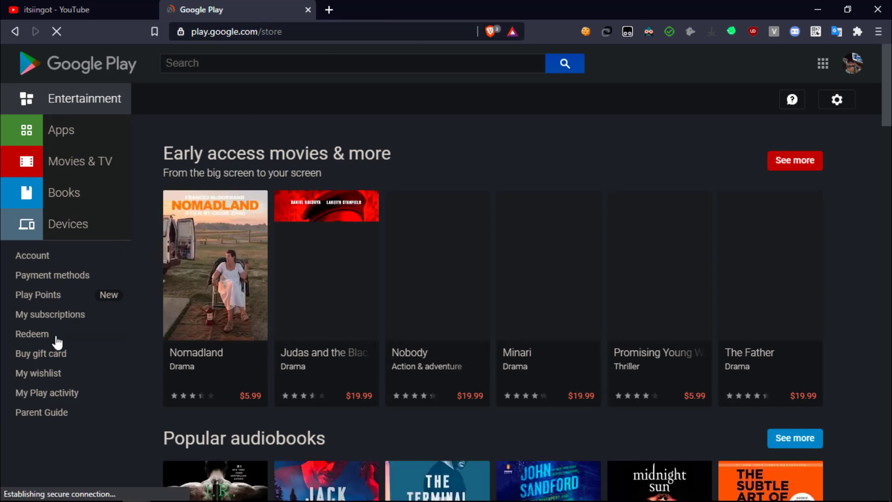
{"action": "left_click", "coordinate": [55, 336]}
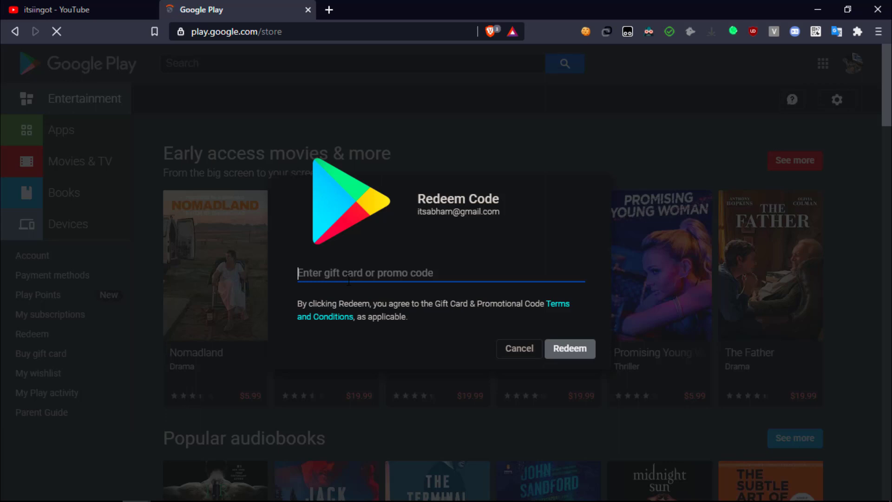
{"action": "key", "text": "alt+Tab"}
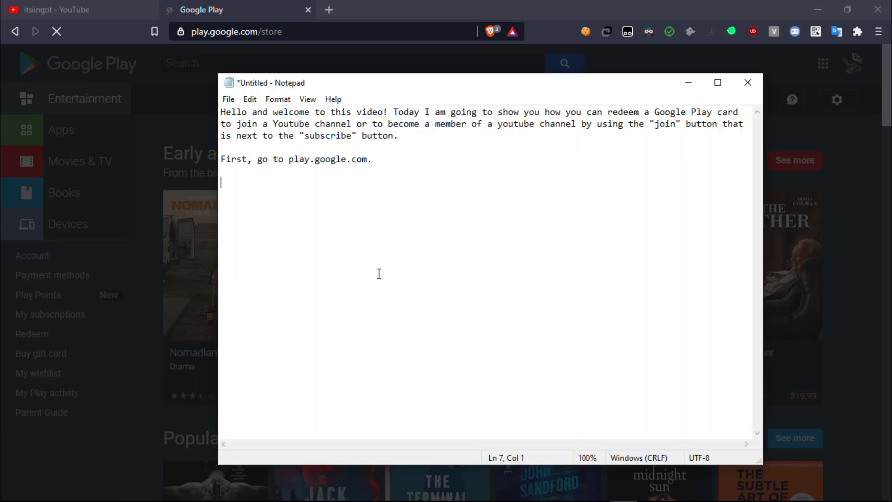
Step: Begin the redeem step: 'Type the code from below the scratch-off in the text box'
{"action": "type", "text": "Ty"}
{"action": "type", "text": "pe"}
{"action": "left_click_drag", "start_coordinate": [498, 79], "coordinate": [487, 316]}
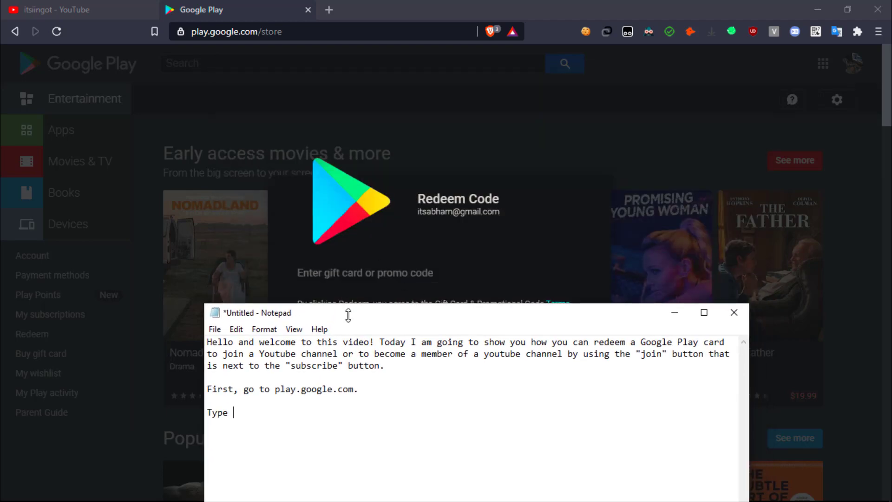
{"action": "left_click_drag", "start_coordinate": [386, 320], "coordinate": [418, 91]}
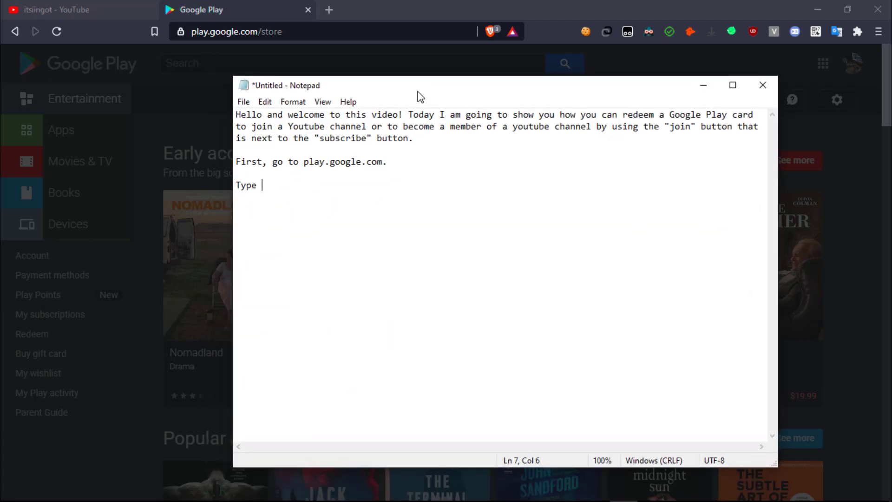
{"action": "type", "text": "the code"}
{"action": "key", "text": "BackSpace"}
{"action": "type", "text": "e"}
{"action": "type", "text": " from "}
{"action": "type", "text": "below the ds"}
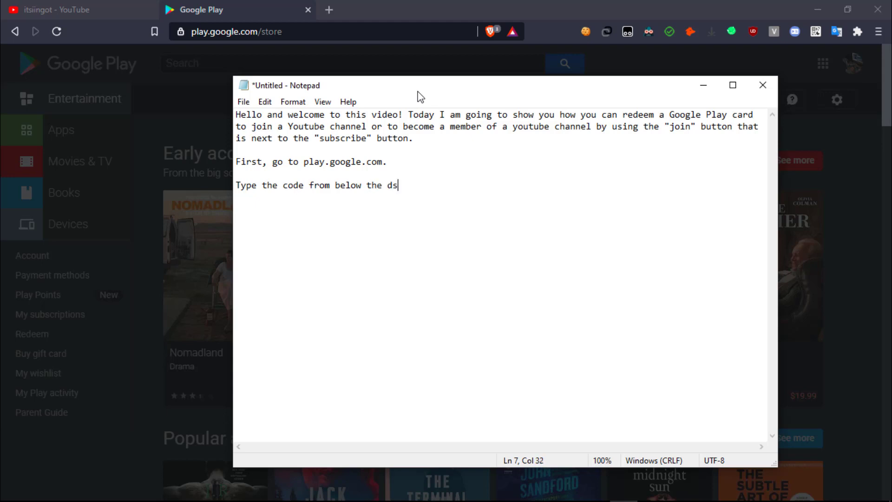
{"action": "key", "text": "BackSpace"}
{"action": "key", "text": "BackSpace"}
{"action": "type", "text": "scratch-"}
{"action": "type", "text": "off in "}
{"action": "type", "text": "the text box."}
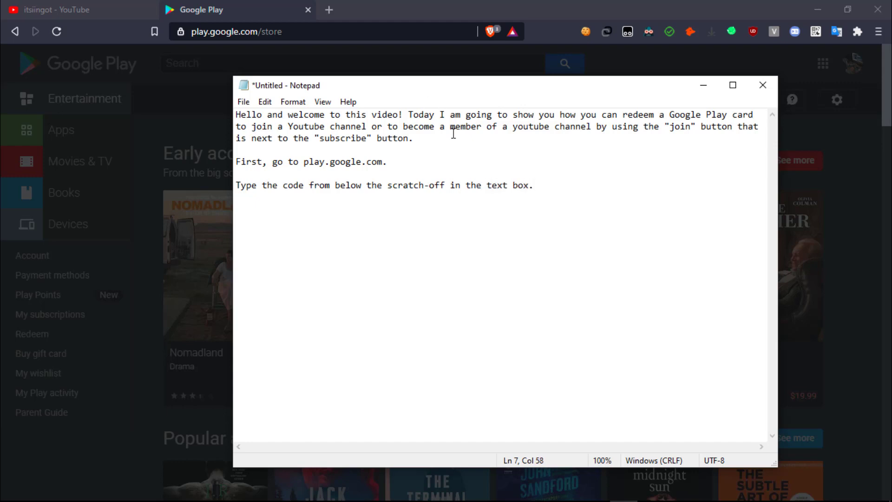
Step: Insert 'on the card' and finish with 'and redeem it. The amount should then be added to your balance.'
{"action": "left_click", "coordinate": [483, 185]}
{"action": "type", "text": "on the card"}
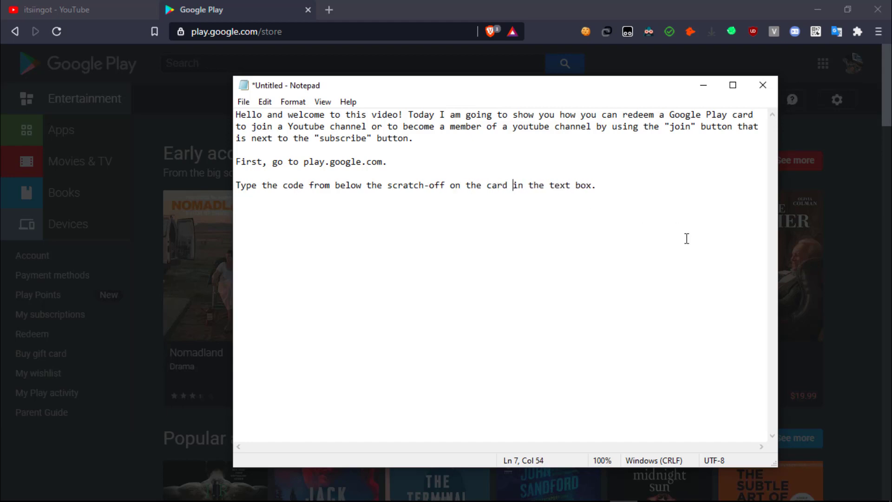
{"action": "left_click", "coordinate": [684, 227]}
{"action": "type", "text": "and red"}
{"action": "type", "text": "eem it."}
{"action": "type", "text": " T"}
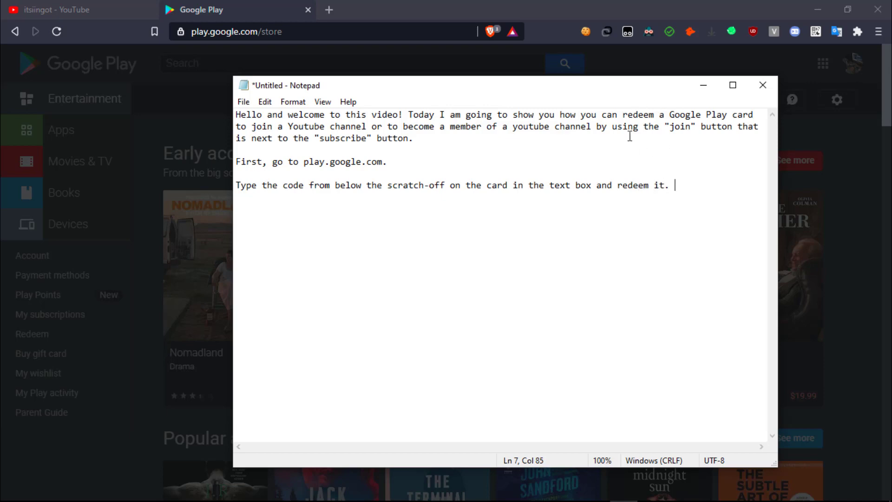
{"action": "type", "text": "he am"}
{"action": "type", "text": "ount should th"}
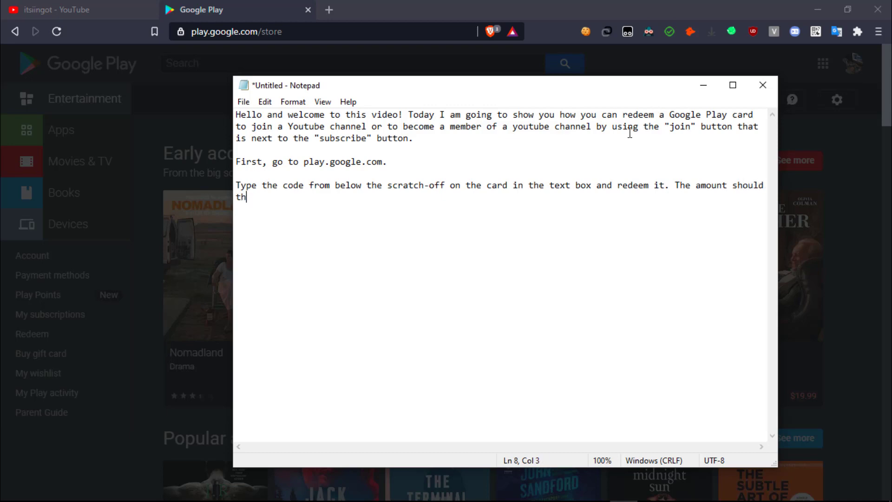
{"action": "type", "text": "en be added t"}
{"action": "type", "text": "o your "}
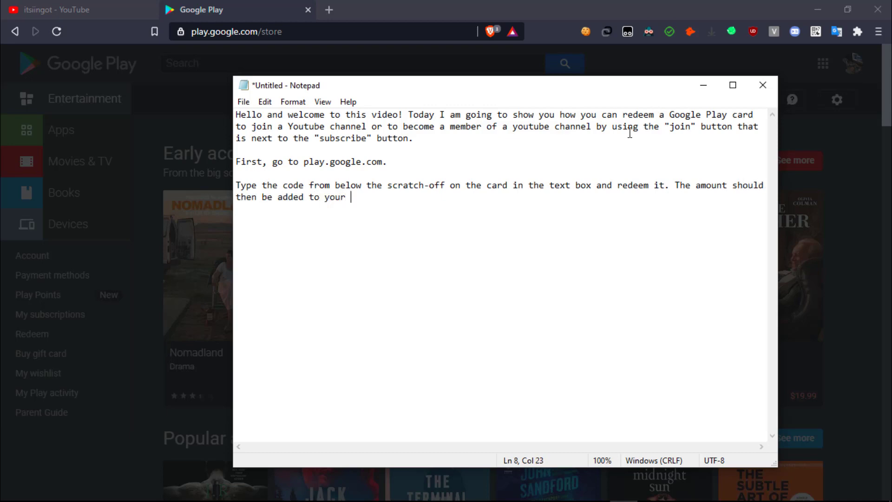
{"action": "type", "text": "balance."}
Step: Search YouTube for 'timeworks' and open the Timeworks channel
{"action": "left_click", "coordinate": [703, 86]}
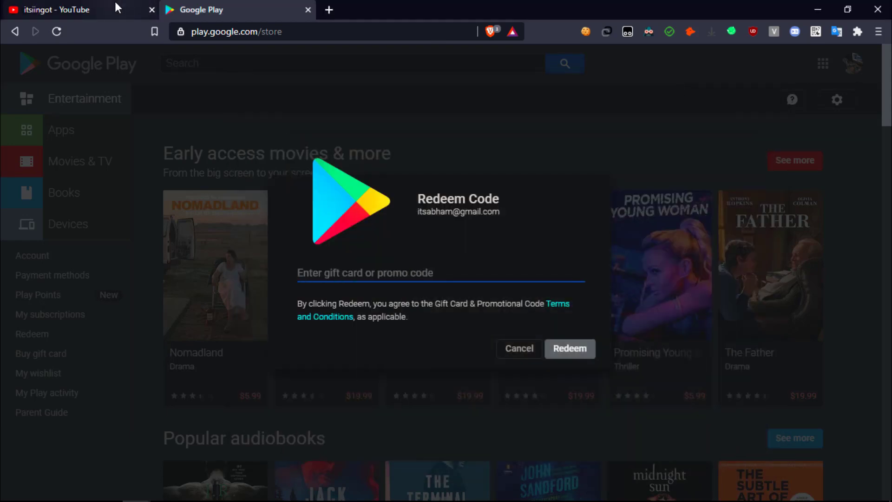
{"action": "left_click", "coordinate": [116, 4]}
{"action": "left_click", "coordinate": [353, 62]}
{"action": "type", "text": "t"}
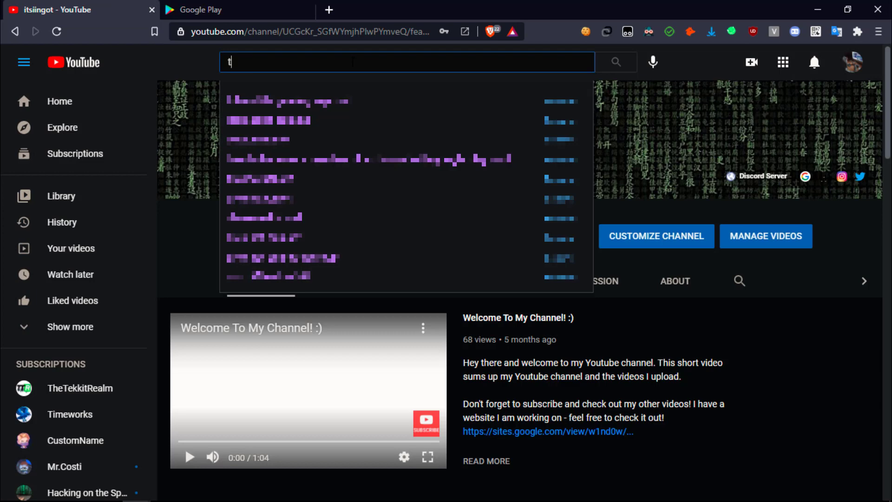
{"action": "type", "text": "imeworks"}
{"action": "key", "text": "Return"}
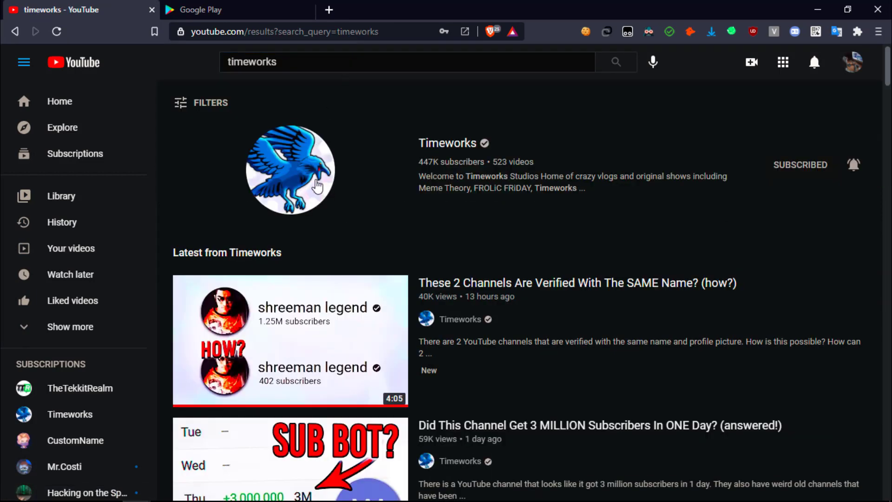
{"action": "left_click", "coordinate": [316, 184]}
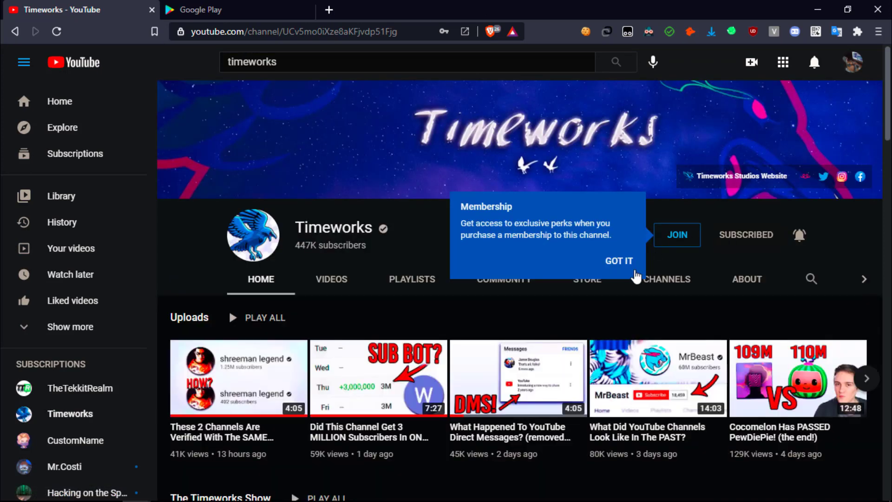
Step: Choose the EXTREME // TIER 3 membership and join it, reaching the $29.99 monthly purchase summary
{"action": "left_click", "coordinate": [637, 274]}
{"action": "left_click", "coordinate": [671, 236]}
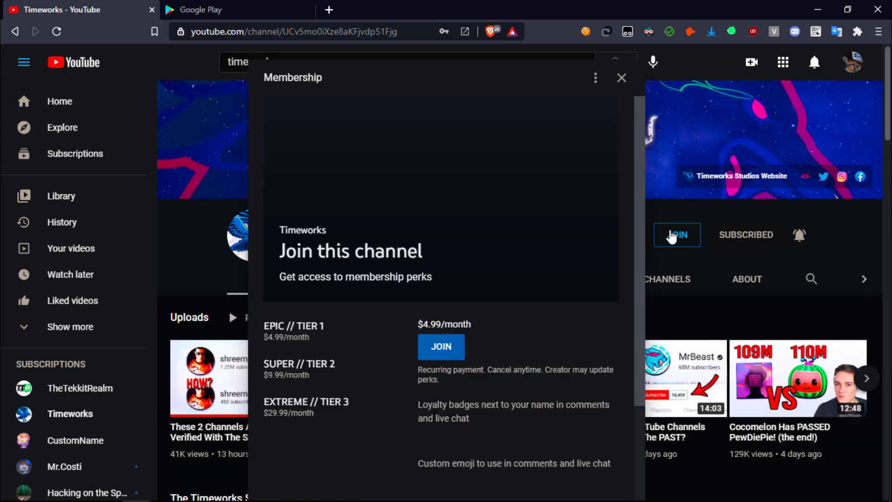
{"action": "scroll", "coordinate": [395, 325], "scroll_direction": "down", "scroll_amount": 3}
{"action": "left_click", "coordinate": [305, 279]}
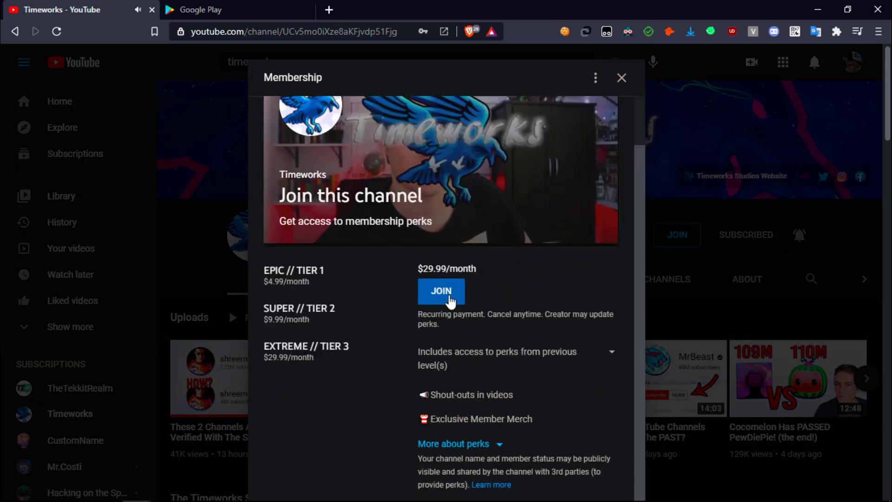
{"action": "left_click", "coordinate": [450, 297]}
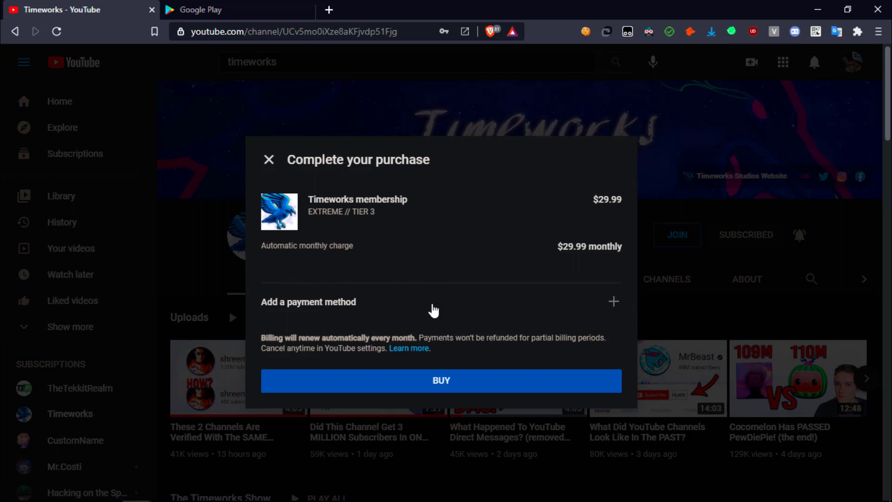
Step: Start a new paragraph: 'Now, all you have to do is click the join button and the buy…'
{"action": "key", "text": "alt+Tab"}
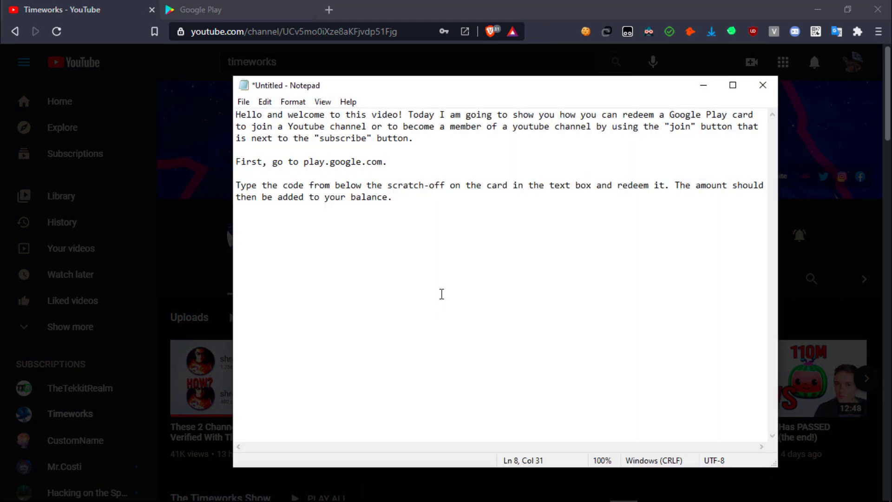
{"action": "key", "text": "Return"}
{"action": "key", "text": "Return"}
{"action": "type", "text": "N"}
{"action": "type", "text": "ow, all you have t"}
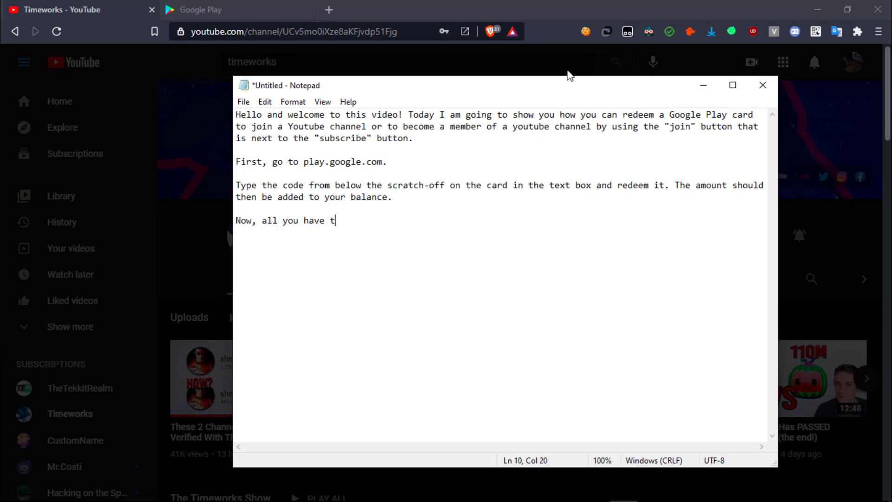
{"action": "type", "text": "o do is click the"}
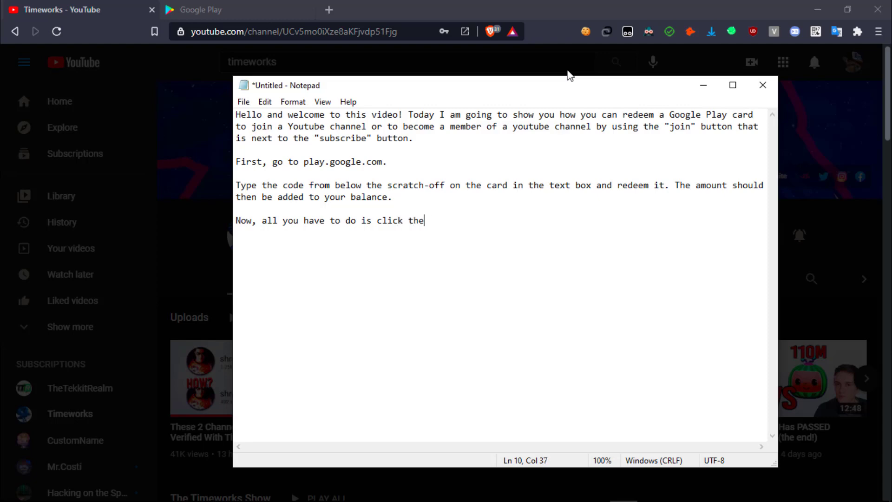
{"action": "type", "text": " jo"}
{"action": "key", "text": "BackSpace"}
{"action": "key", "text": "BackSpace"}
{"action": "key", "text": "BackSpace"}
{"action": "type", "text": "njoin"}
{"action": "type", "text": "\" button and "}
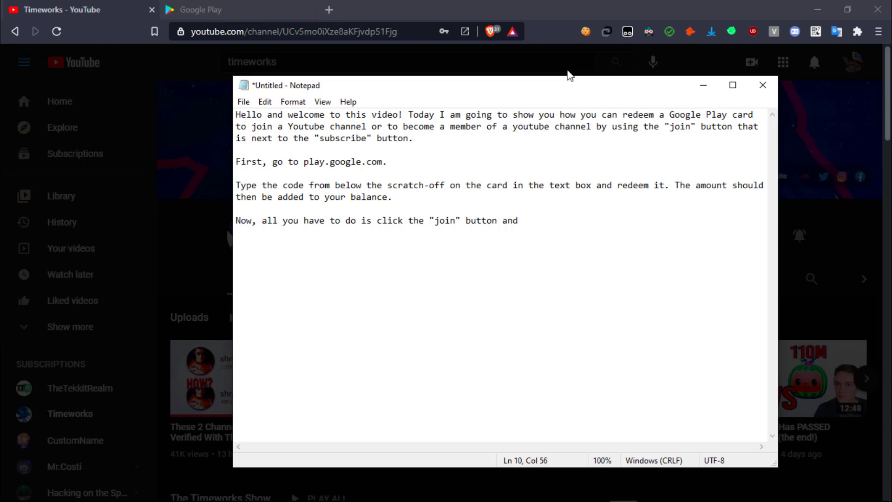
{"action": "type", "text": "the"}
{"action": "type", "text": "buy"}
{"action": "type", "text": "and if ther"}
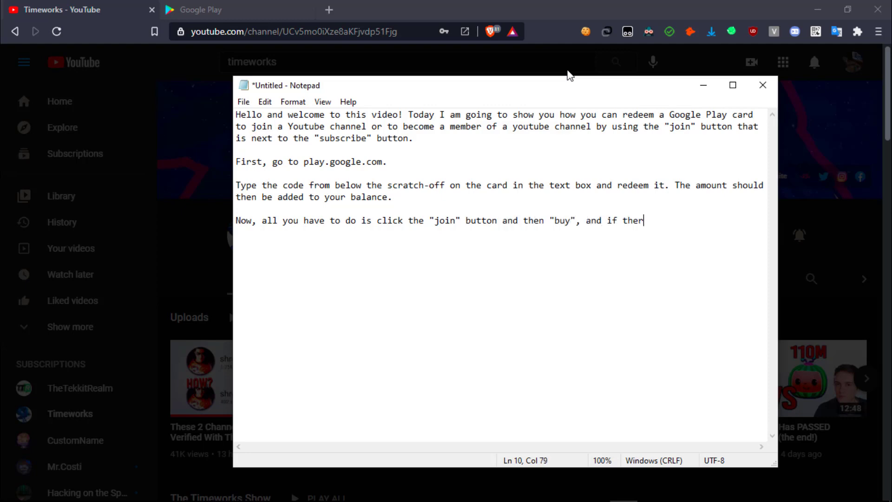
{"action": "type", "text": "s enough "}
{"action": "type", "text": "mon"}
{"action": "type", "text": "mone"}
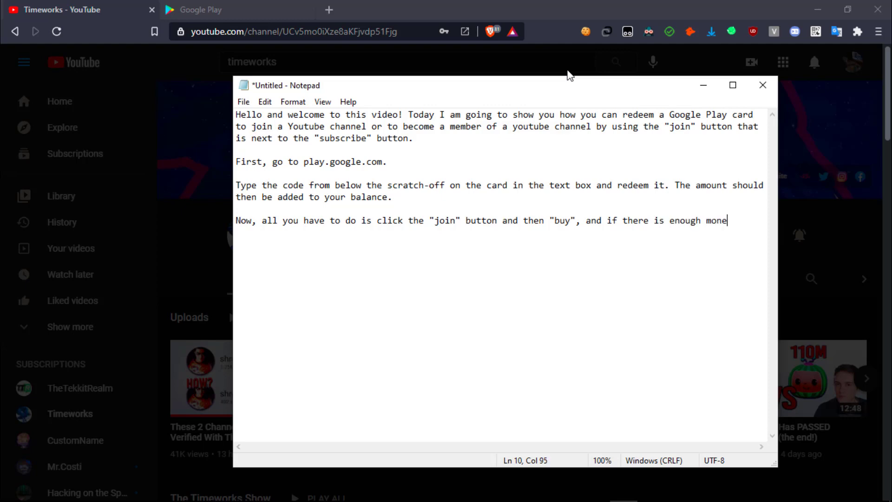
Step: Finish with 'enough money on the card you redeemed… become a member. That's all - this is pretty simple.'
{"action": "key", "text": "BackSpace"}
{"action": "key", "text": "BackSpace"}
{"action": "type", "text": "o"}
{"action": "type", "text": "n the car"}
{"action": "key", "text": "BackSpace"}
{"action": "key", "text": "BackSpace"}
{"action": "key", "text": "BackSpace"}
{"action": "key", "text": "BackSpace"}
{"action": "key", "text": "BackSpace"}
{"action": "key", "text": "BackSpace"}
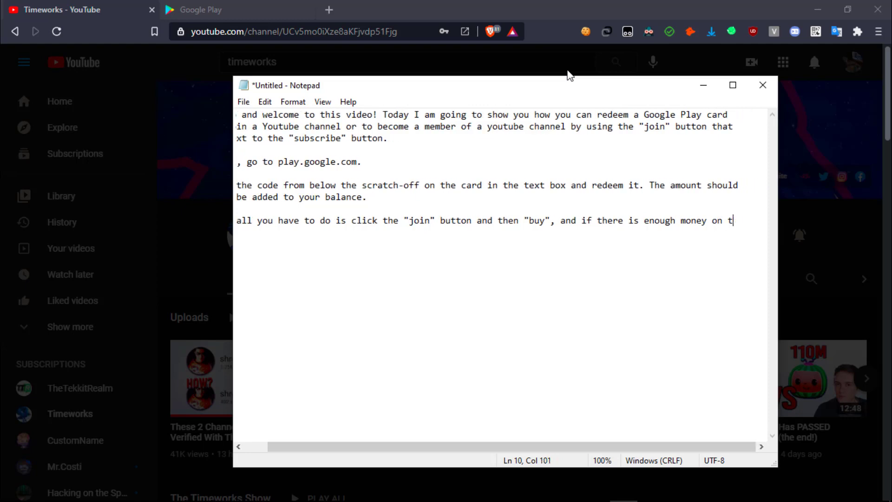
{"action": "key", "text": "BackSpace"}
{"action": "key", "text": "Return"}
{"action": "type", "text": "the card y"}
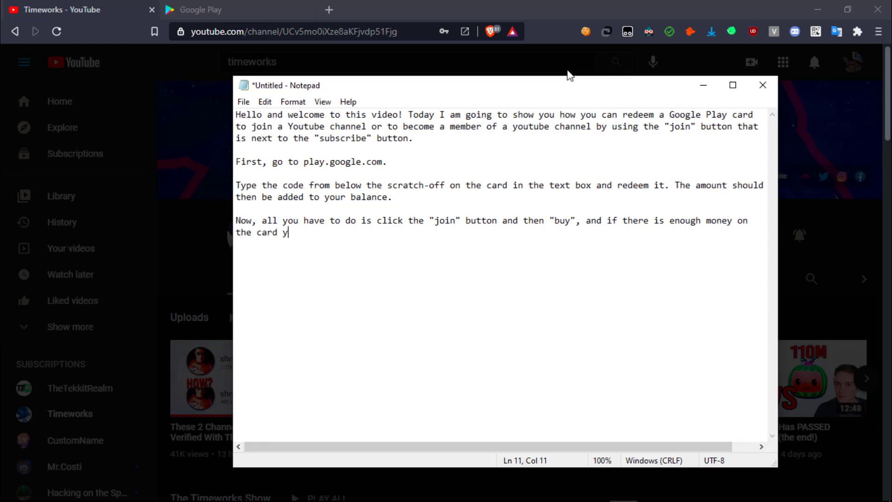
{"action": "type", "text": "ou redeemed, it "}
{"action": "type", "text": "wil"}
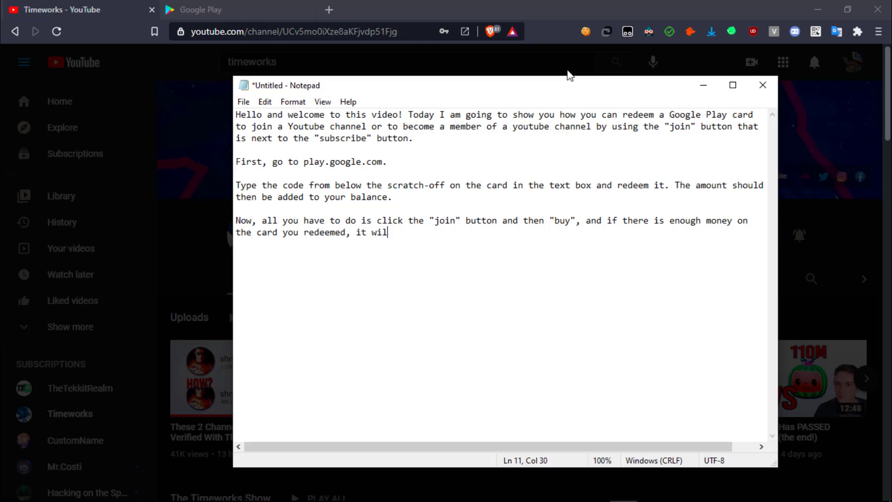
{"action": "type", "text": "l purchase"}
{"action": "type", "text": " it and you can be"}
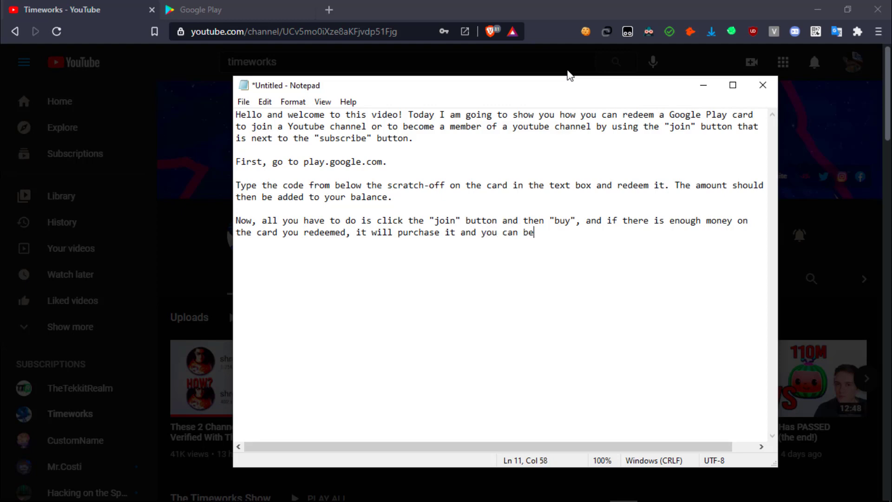
{"action": "type", "text": "come a member.  "}
{"action": "type", "text": "That's all "}
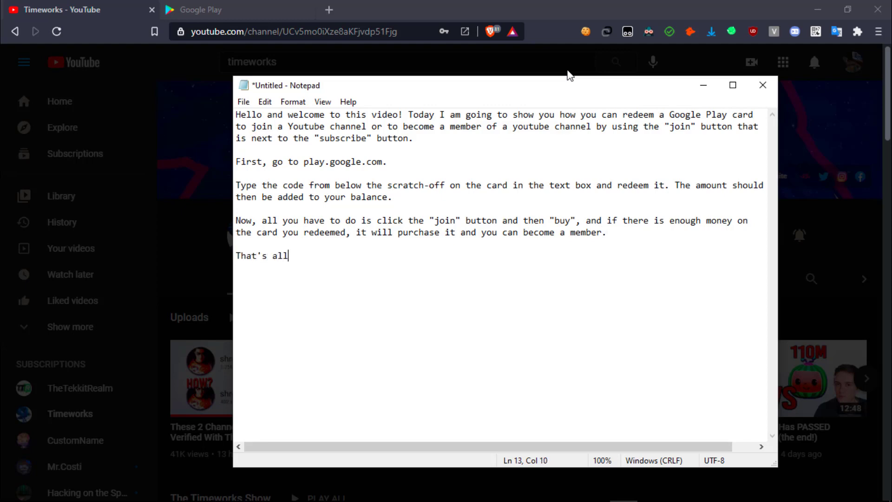
{"action": "type", "text": "- this is "}
{"action": "type", "text": "pretty simp"}
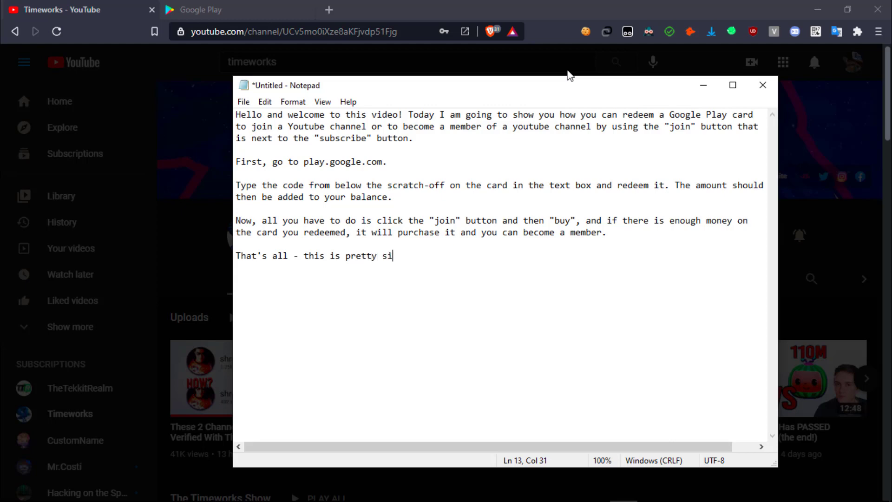
{"action": "type", "text": "le."}
{"action": "key", "text": "Return"}
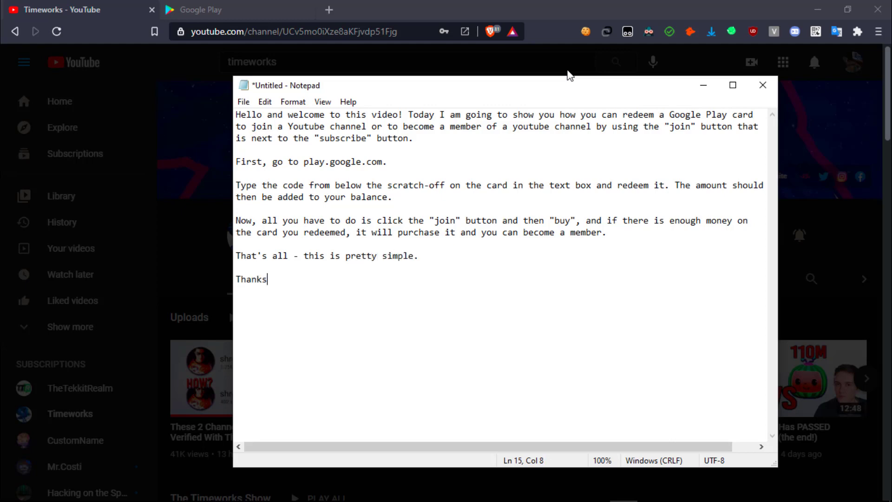